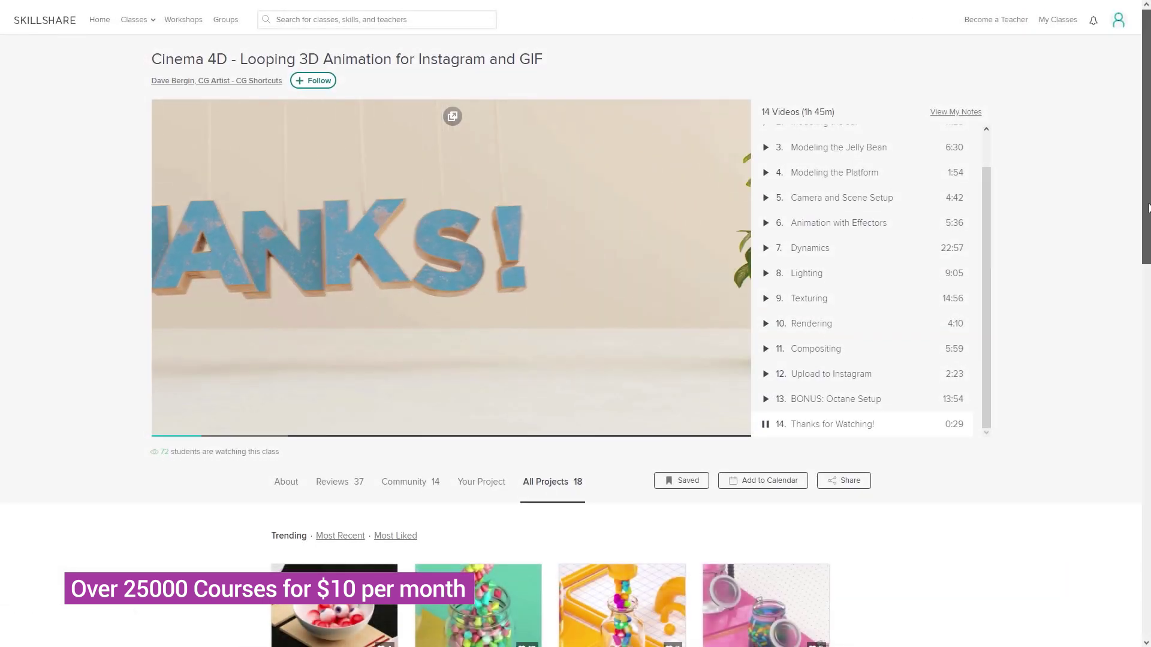
Go to Skillshare's Animation classes page and scroll through the class listings
{"action": "scroll", "coordinate": [1148, 207], "scroll_direction": "down", "scroll_amount": 2}
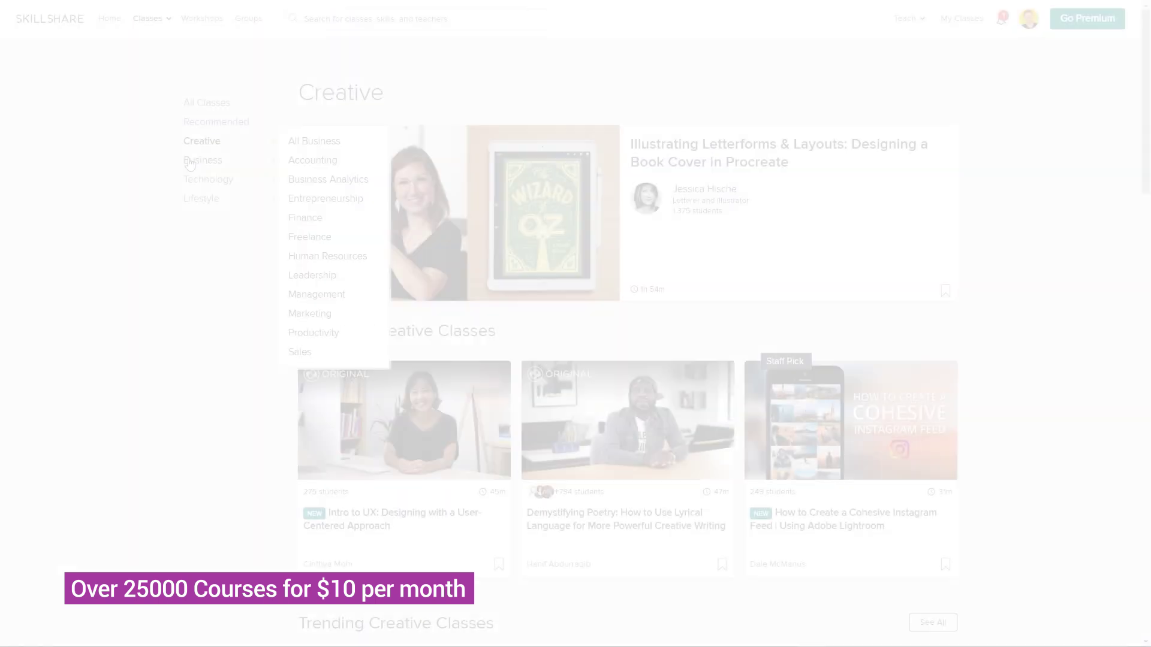
{"action": "mouse_move", "coordinate": [228, 141]}
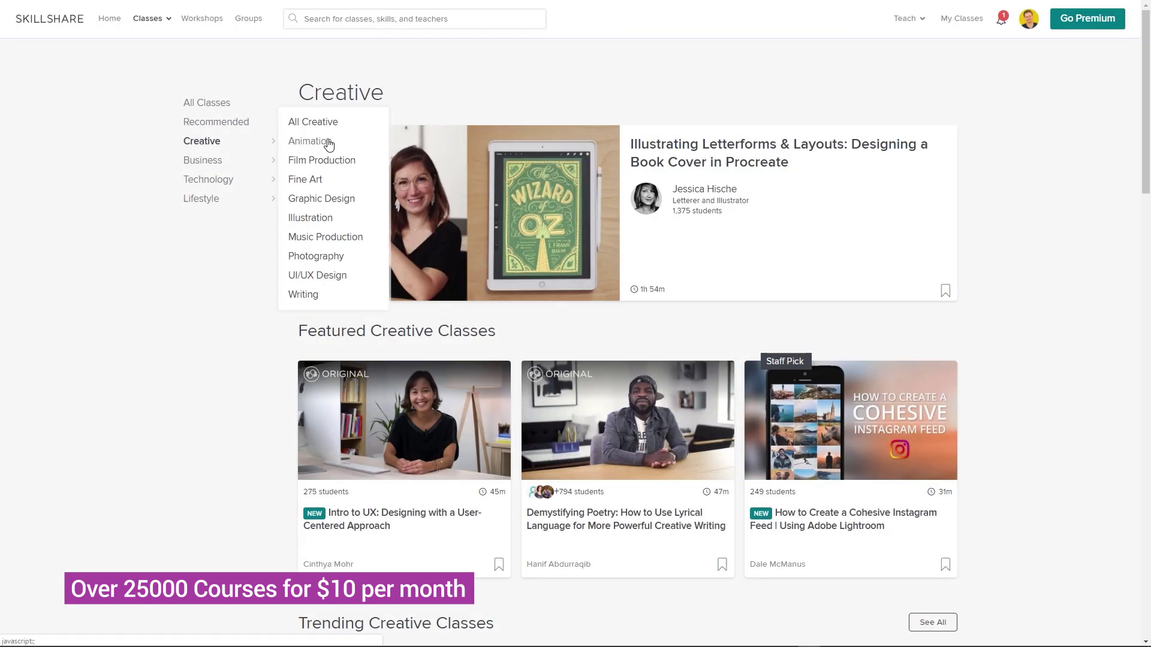
{"action": "left_click", "coordinate": [328, 142]}
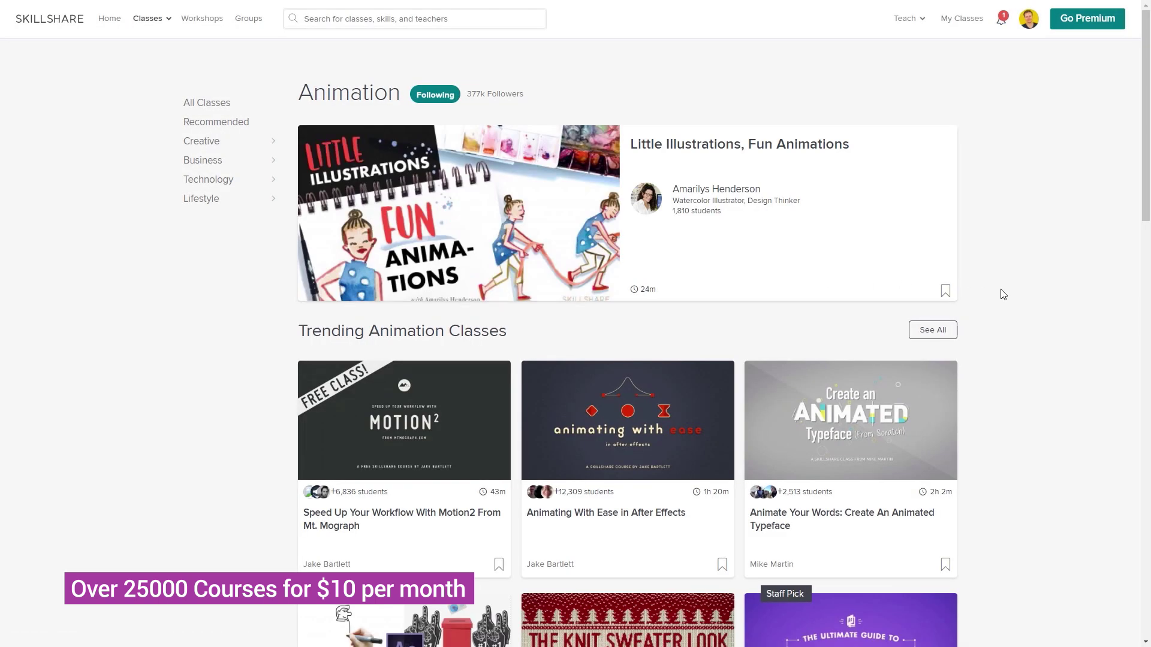
{"action": "scroll", "coordinate": [1041, 308], "scroll_direction": "down", "scroll_amount": 3}
{"action": "scroll", "coordinate": [1041, 308], "scroll_direction": "down", "scroll_amount": 2}
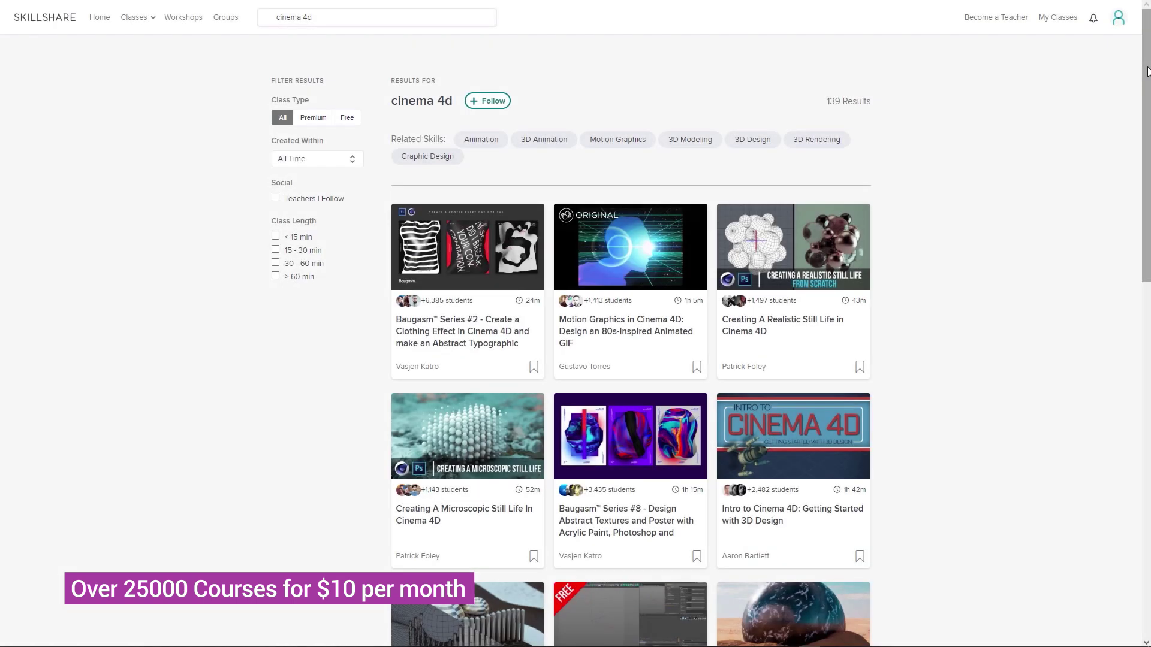
{"action": "scroll", "coordinate": [1149, 84], "scroll_direction": "down", "scroll_amount": 3}
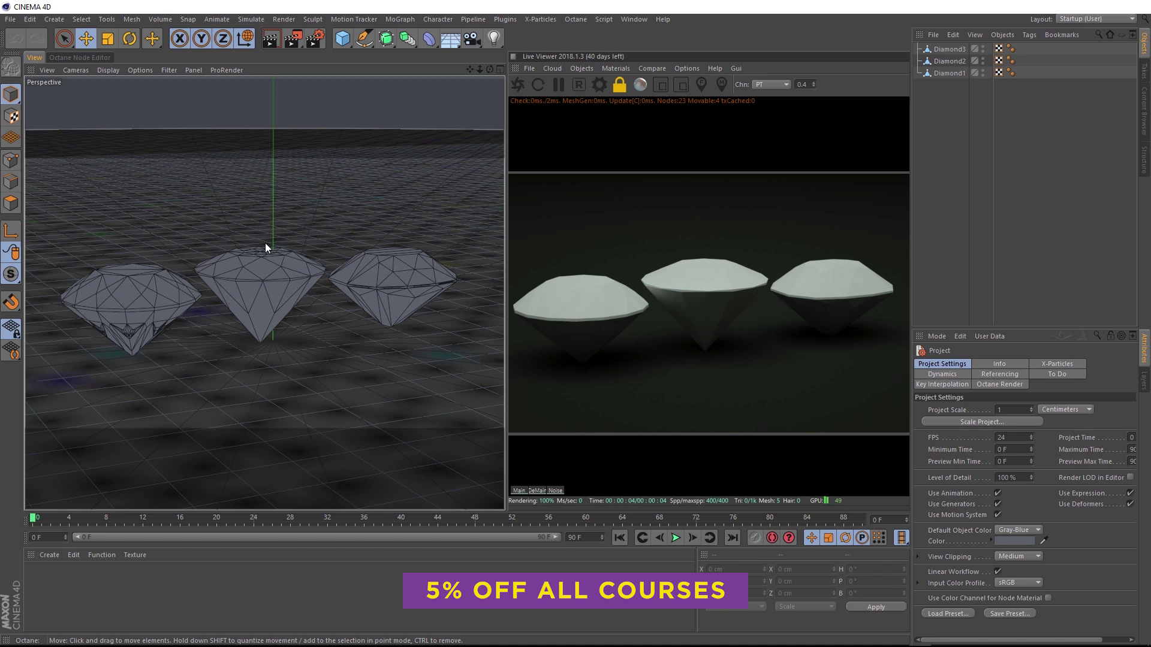
Add a new Octane material in the Node Editor and set its type to Specular
{"action": "left_click", "coordinate": [73, 56]}
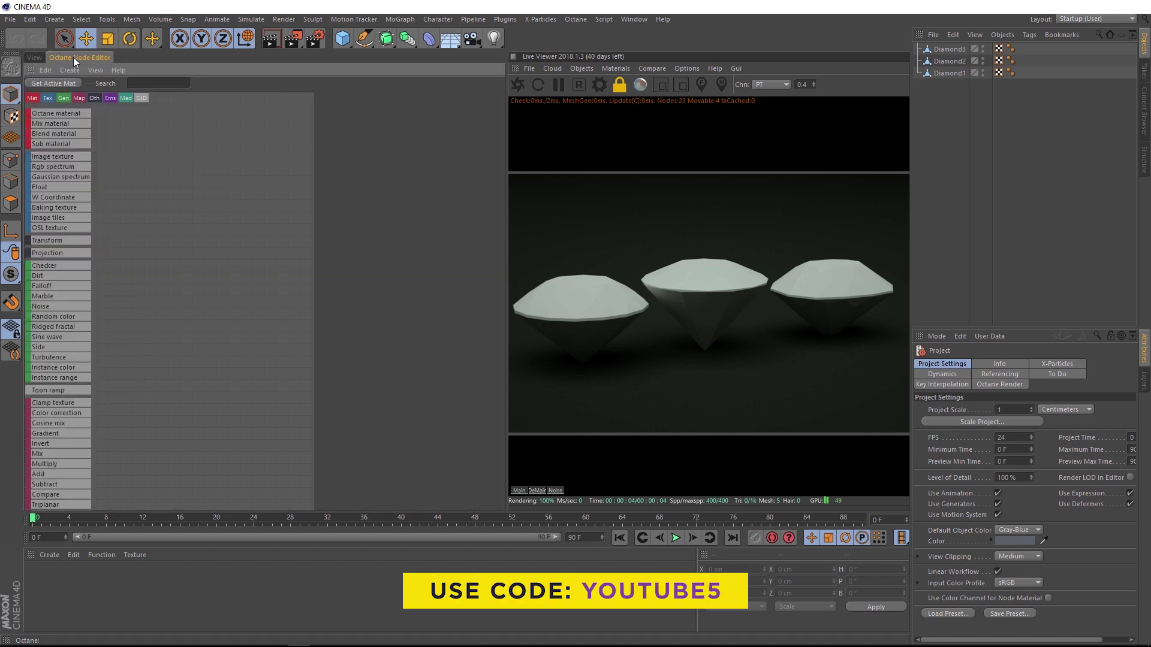
{"action": "left_click_drag", "start_coordinate": [56, 112], "coordinate": [81, 114]}
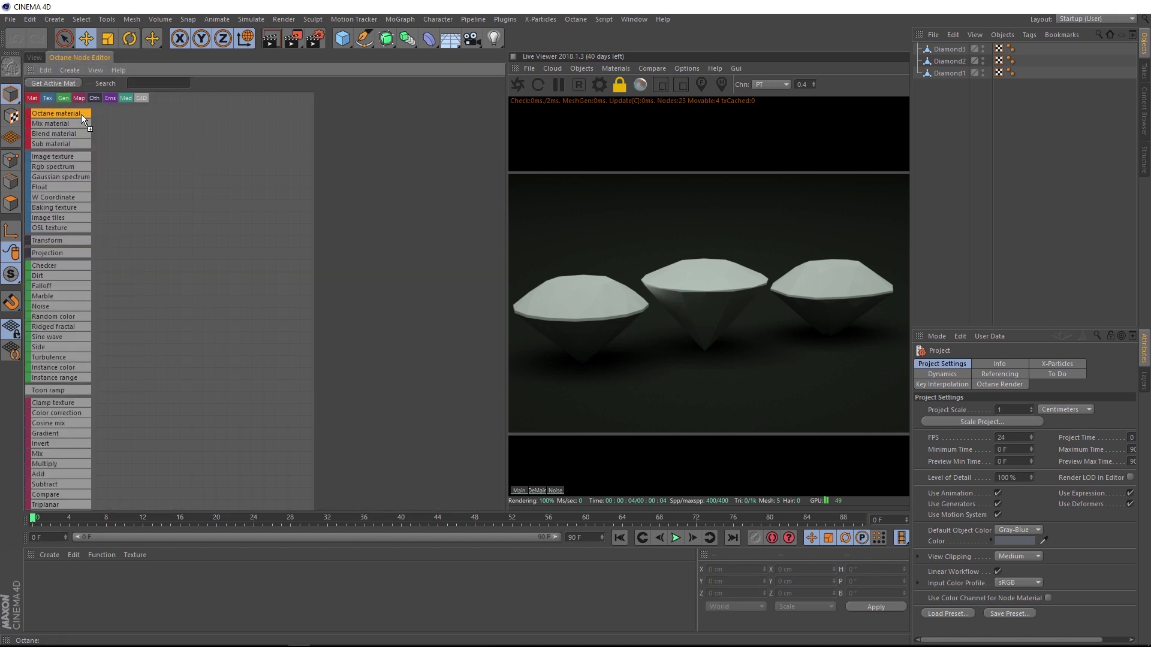
{"action": "left_click_drag", "start_coordinate": [185, 250], "coordinate": [187, 251]}
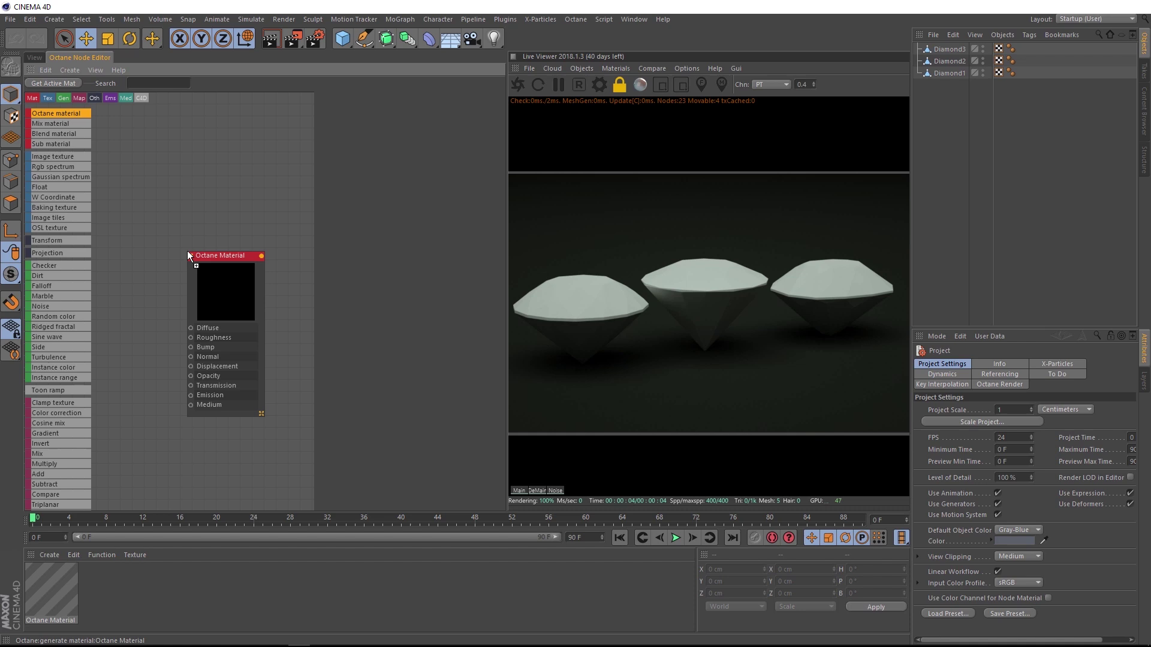
{"action": "left_click", "coordinate": [221, 259]}
{"action": "left_click", "coordinate": [391, 250]}
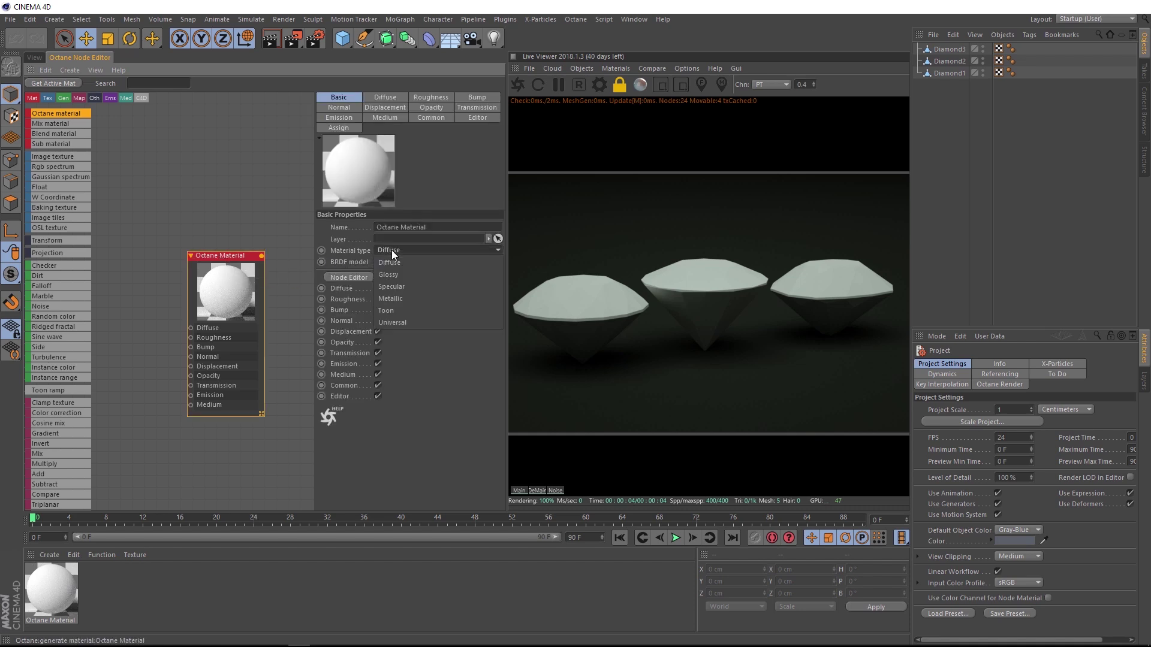
{"action": "left_click", "coordinate": [404, 285]}
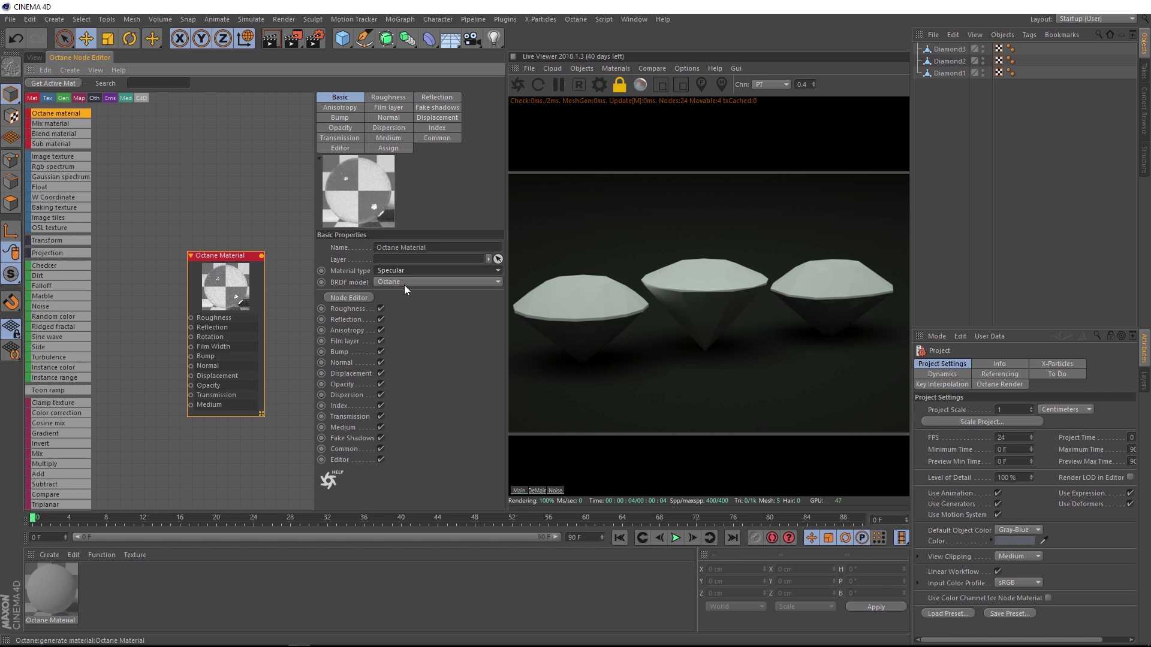
Apply the Specular material to Diamond1, Diamond2 and Diamond3
{"action": "left_click", "coordinate": [946, 50]}
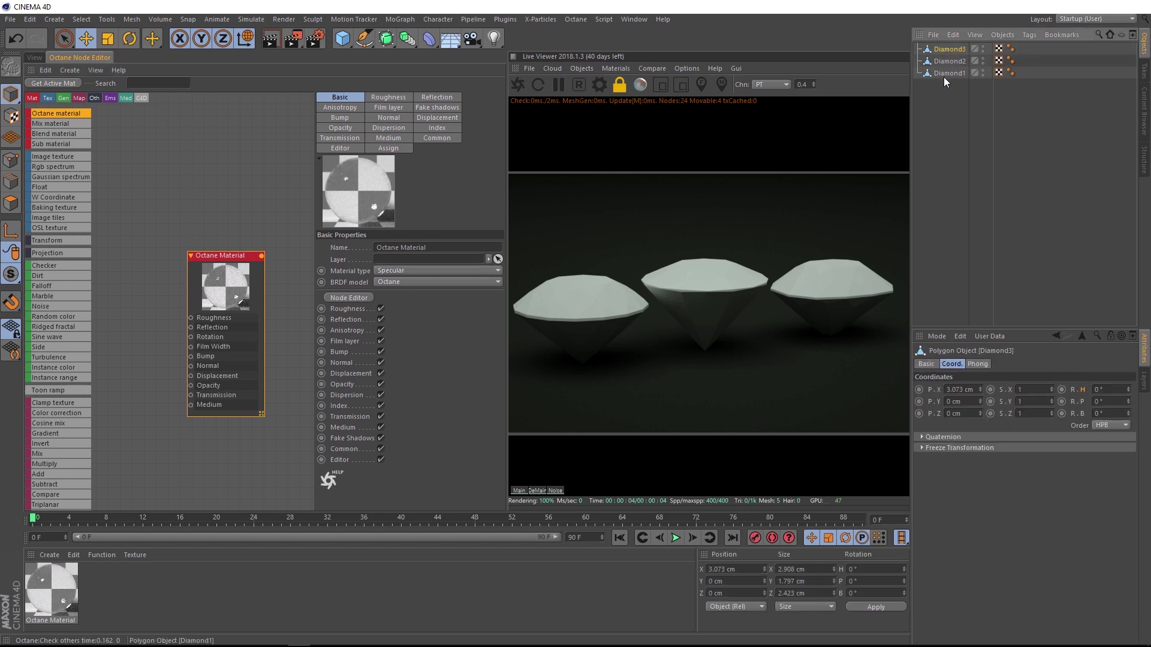
{"action": "right_click", "coordinate": [63, 588]}
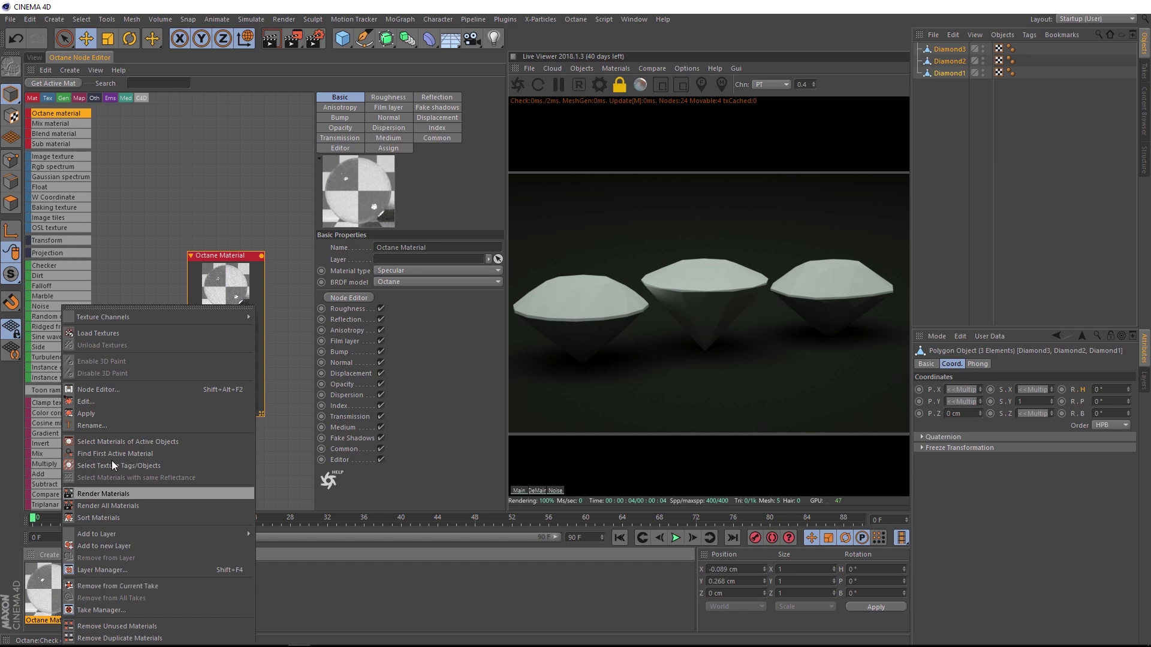
{"action": "left_click", "coordinate": [116, 414]}
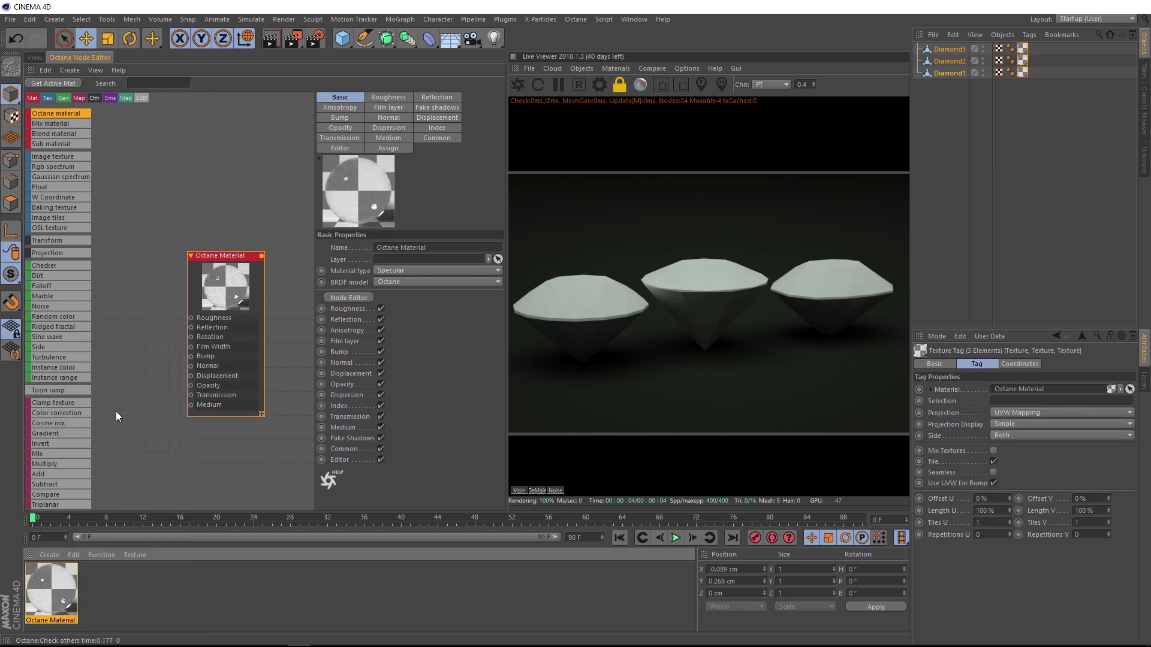
Restart the Octane live render and set the material's roughness to 0.0001
{"action": "left_click", "coordinate": [517, 85]}
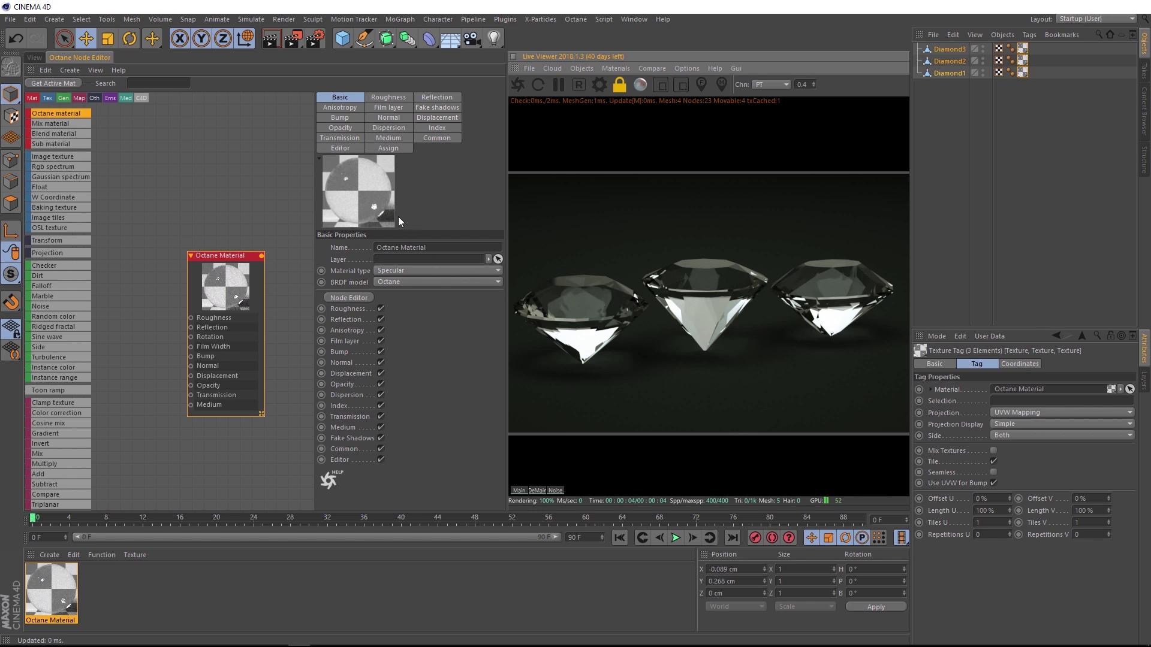
{"action": "left_click", "coordinate": [380, 99]}
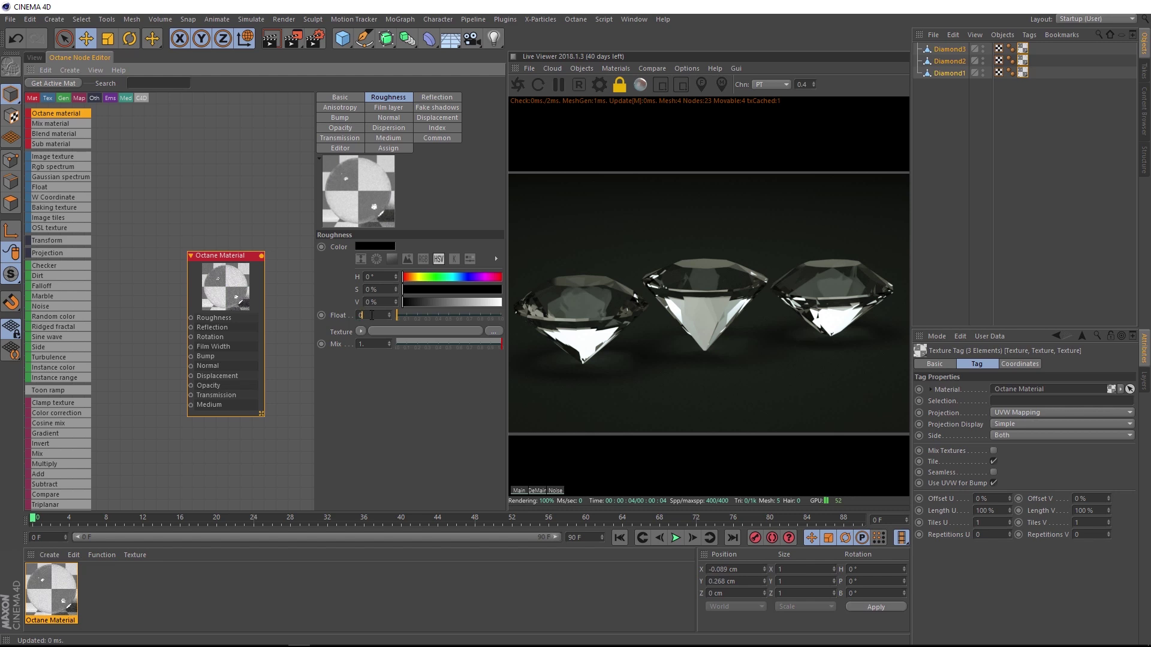
{"action": "type", "text": ".0001"}
{"action": "key", "text": "Return"}
Set the material's Dispersion_coefficient_B to 0.044 on the Dispersion tab
{"action": "left_click", "coordinate": [390, 128]}
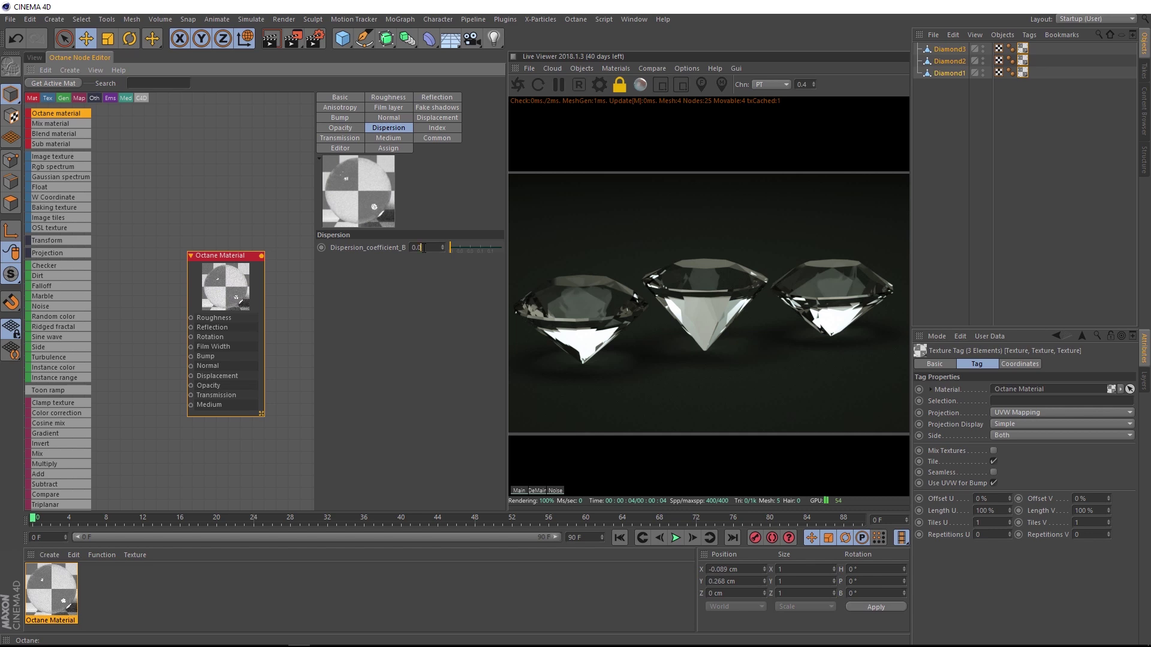
{"action": "key", "text": "Return"}
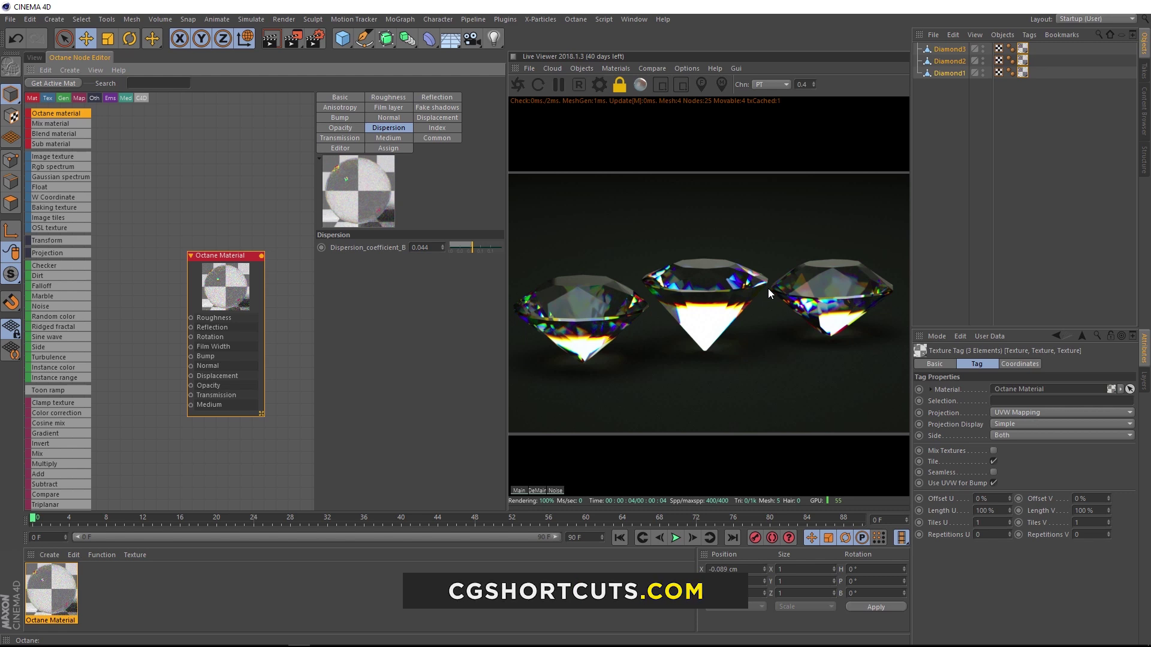
Set the material's Index of refraction to 2.417 on the Index tab
{"action": "left_click", "coordinate": [436, 129]}
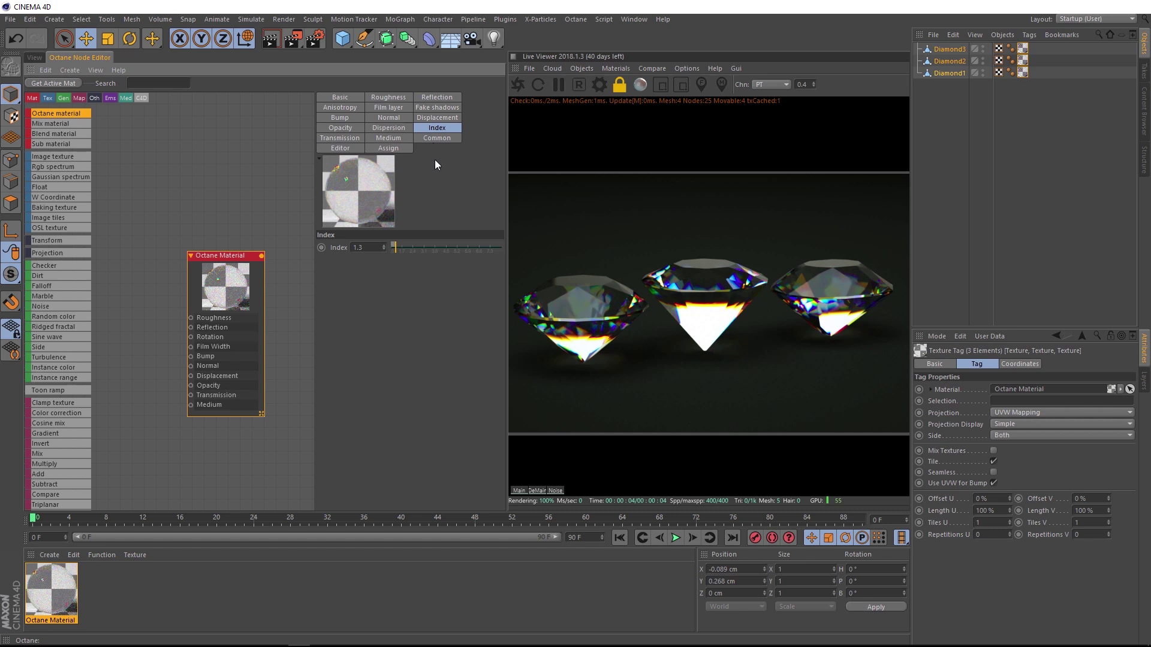
{"action": "double_click", "coordinate": [358, 248]}
{"action": "key", "text": "Return"}
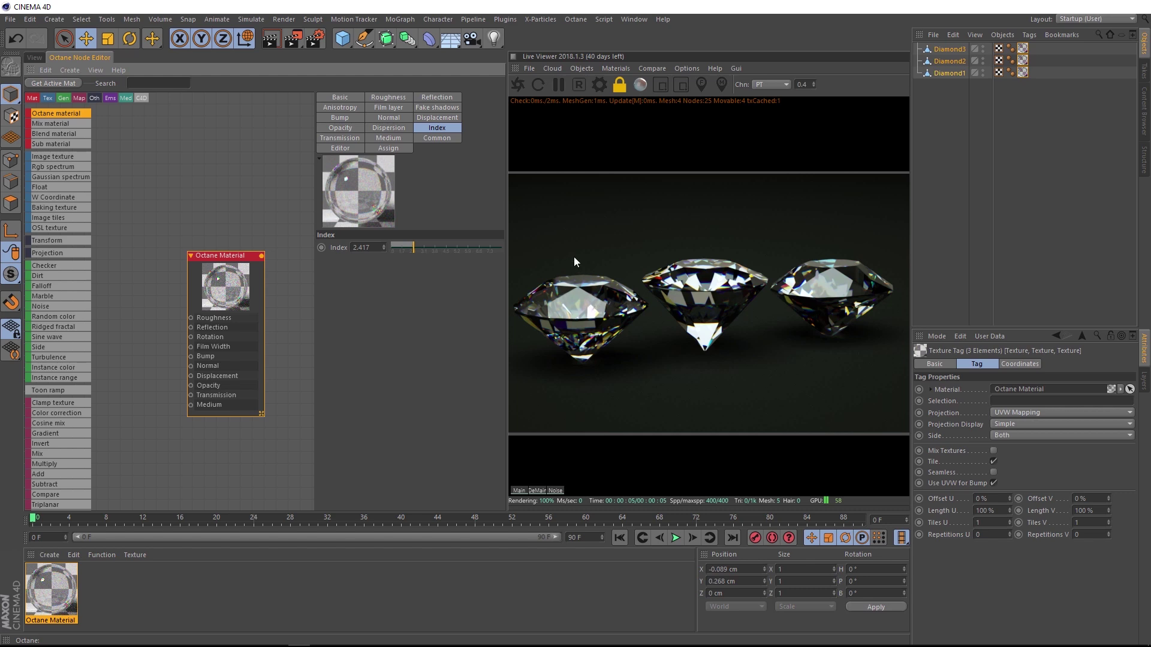
Raise Specular depth in the Octane Pathtracing kernel settings from 8 to 32
{"action": "left_click", "coordinate": [598, 84]}
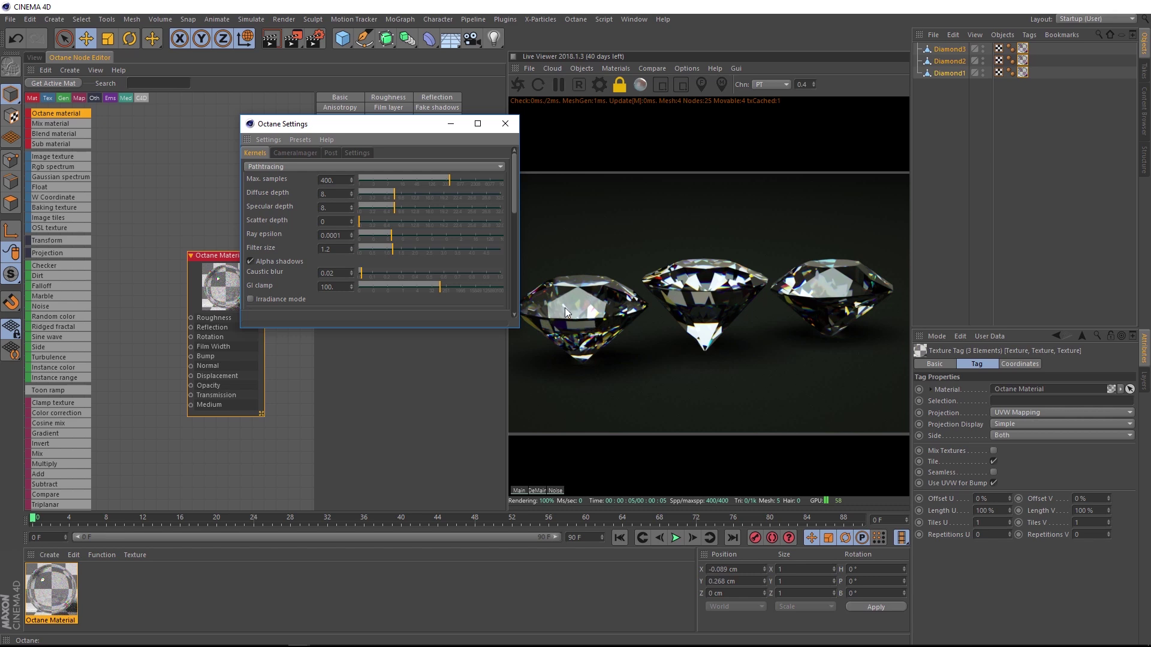
{"action": "left_click_drag", "start_coordinate": [394, 205], "coordinate": [505, 211]}
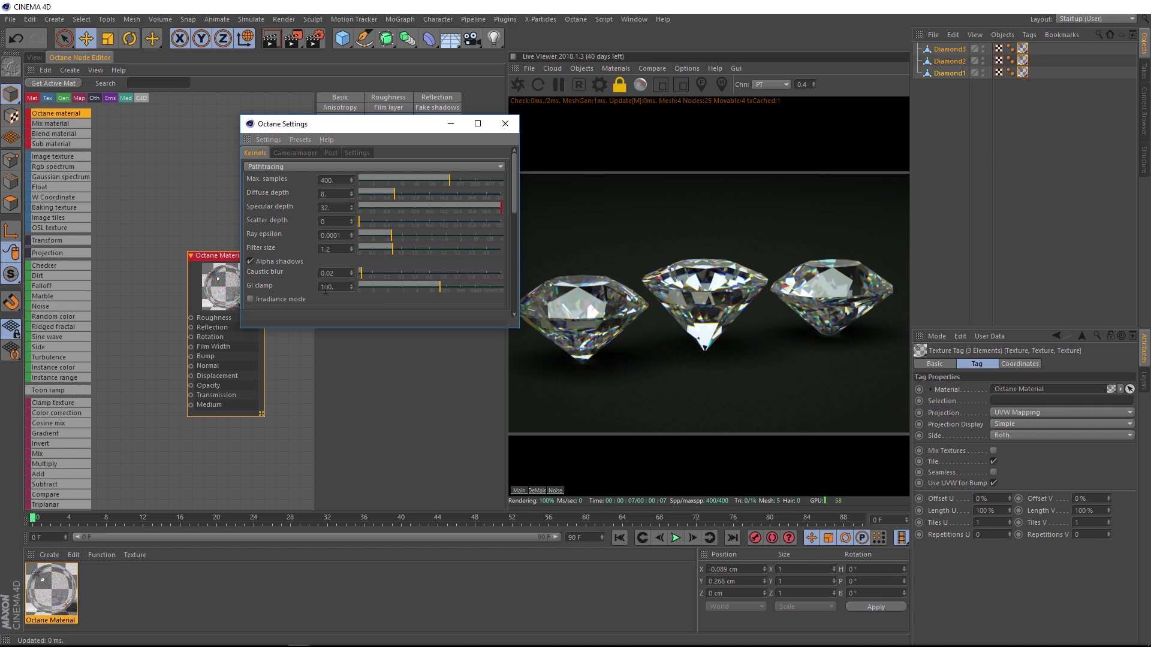
Store the current render buffer, enable Fake shadows, and compare both renders with the A/B split
{"action": "left_click", "coordinate": [506, 123]}
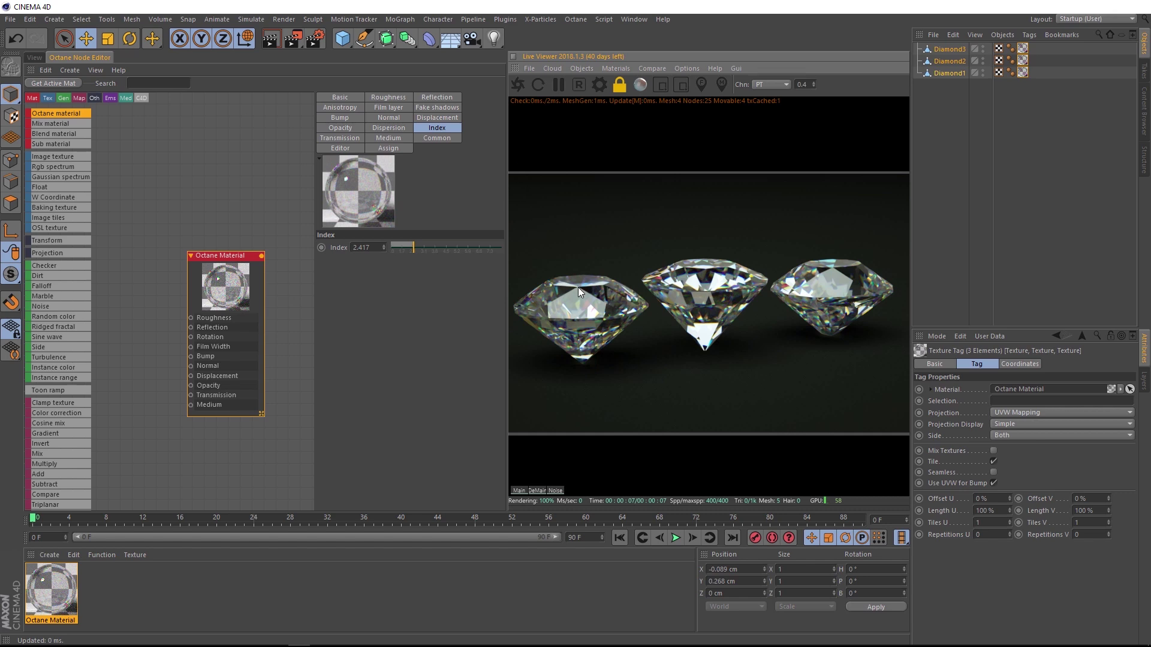
{"action": "left_click", "coordinate": [451, 108]}
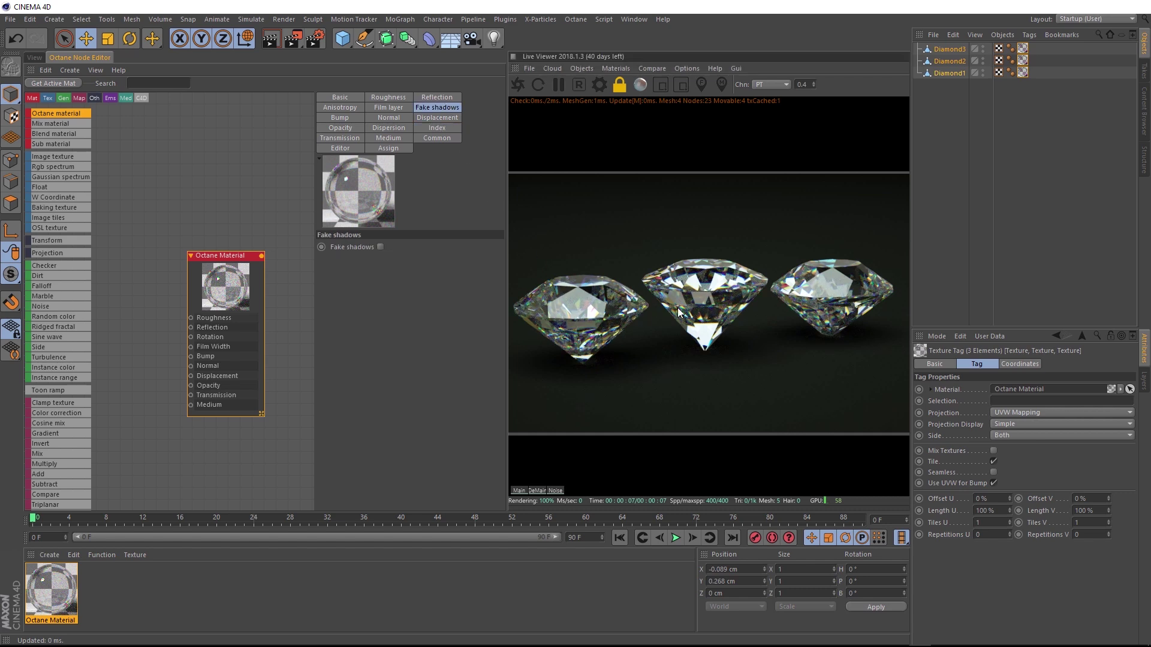
{"action": "right_click", "coordinate": [713, 290]}
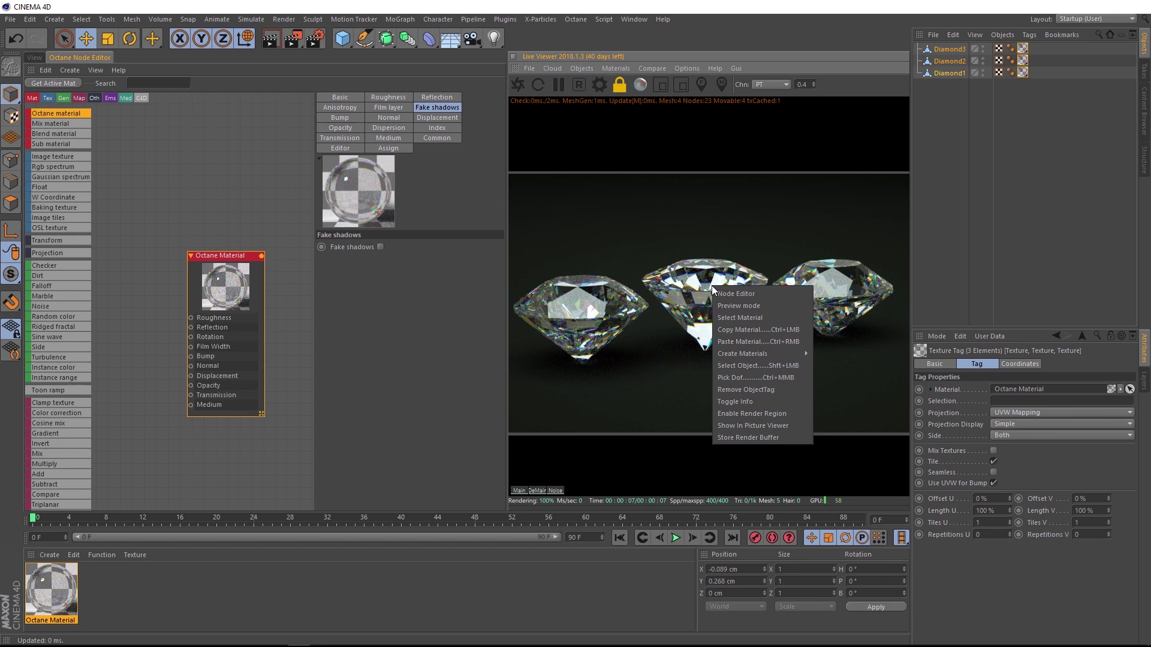
{"action": "left_click", "coordinate": [740, 438]}
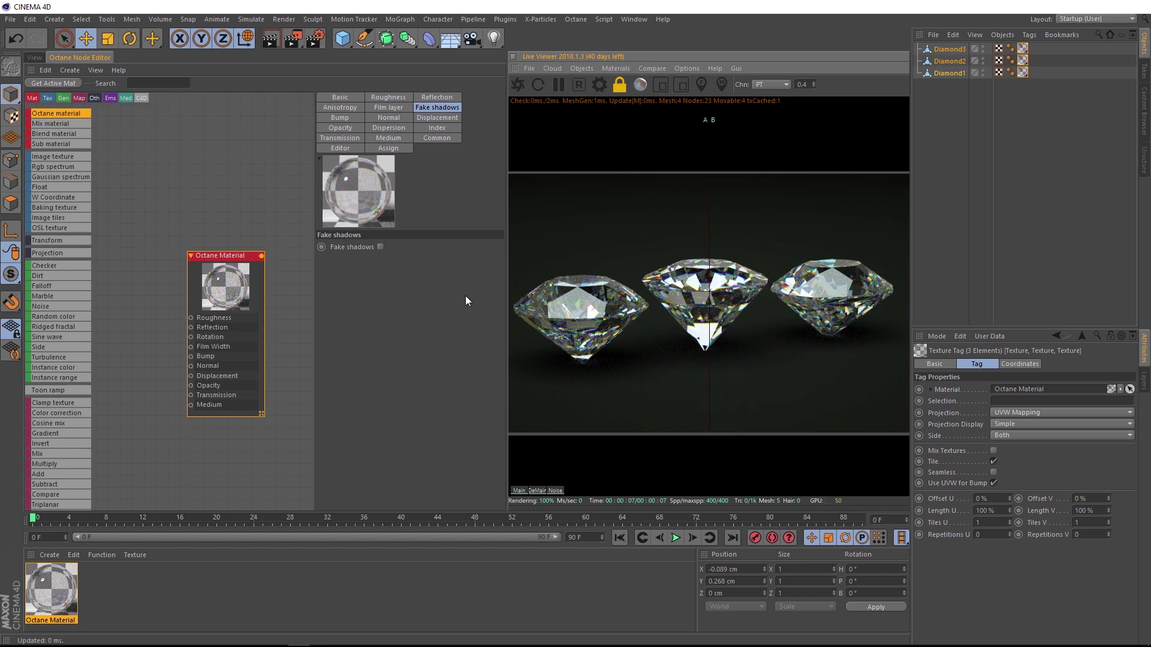
{"action": "left_click", "coordinate": [380, 246]}
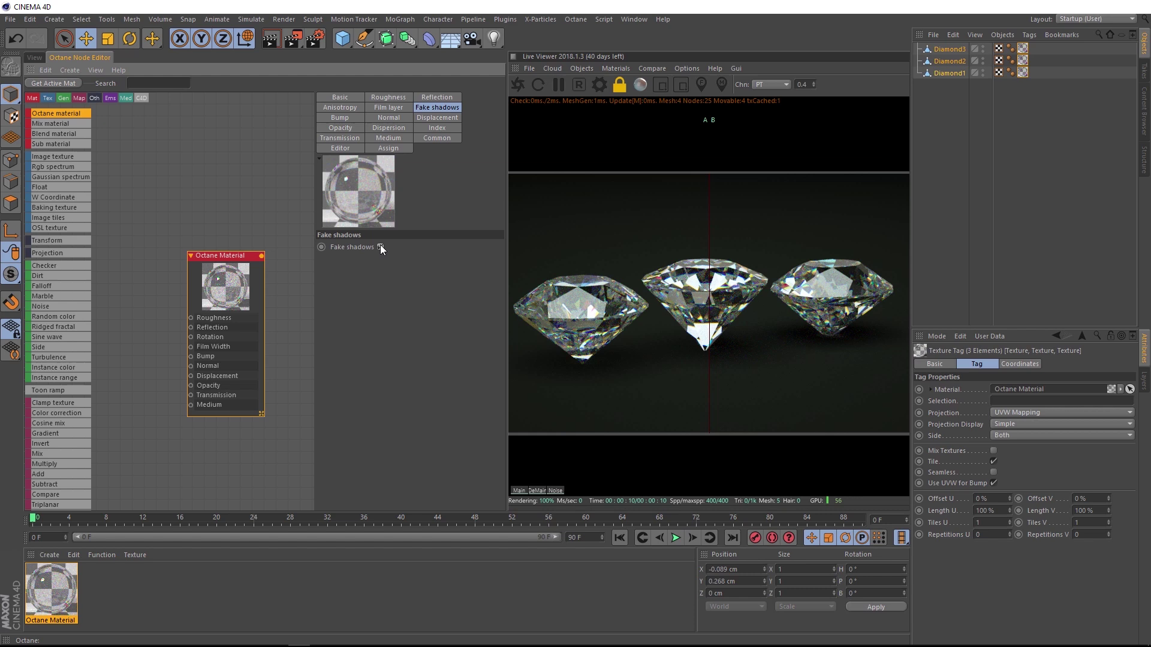
{"action": "left_click_drag", "start_coordinate": [711, 347], "coordinate": [882, 372]}
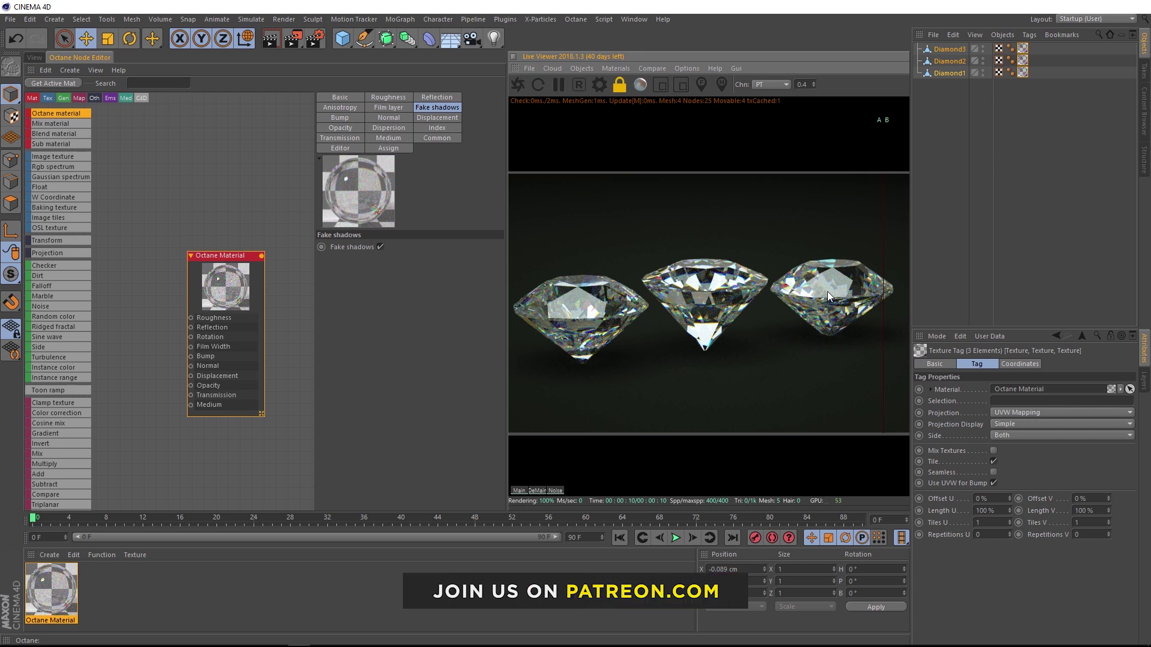
Disable A/B comparison, try cyan (180°/37%) and pink (297°/22%) transmission tints, then return saturation to 0%
{"action": "left_click", "coordinate": [653, 70]}
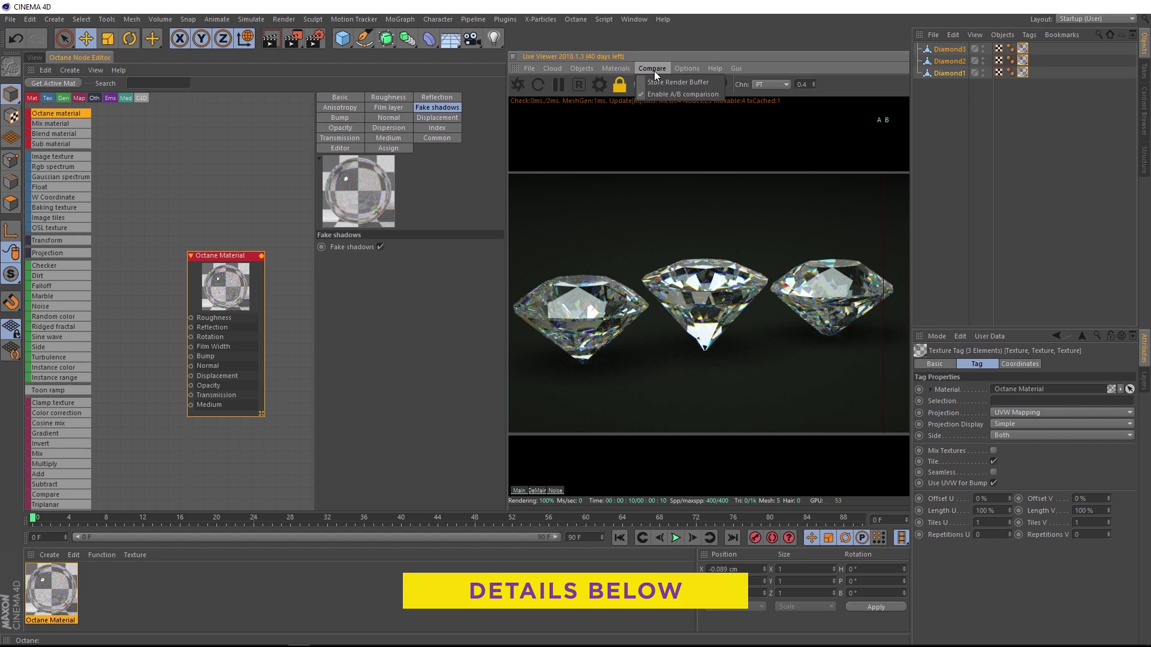
{"action": "left_click", "coordinate": [657, 94]}
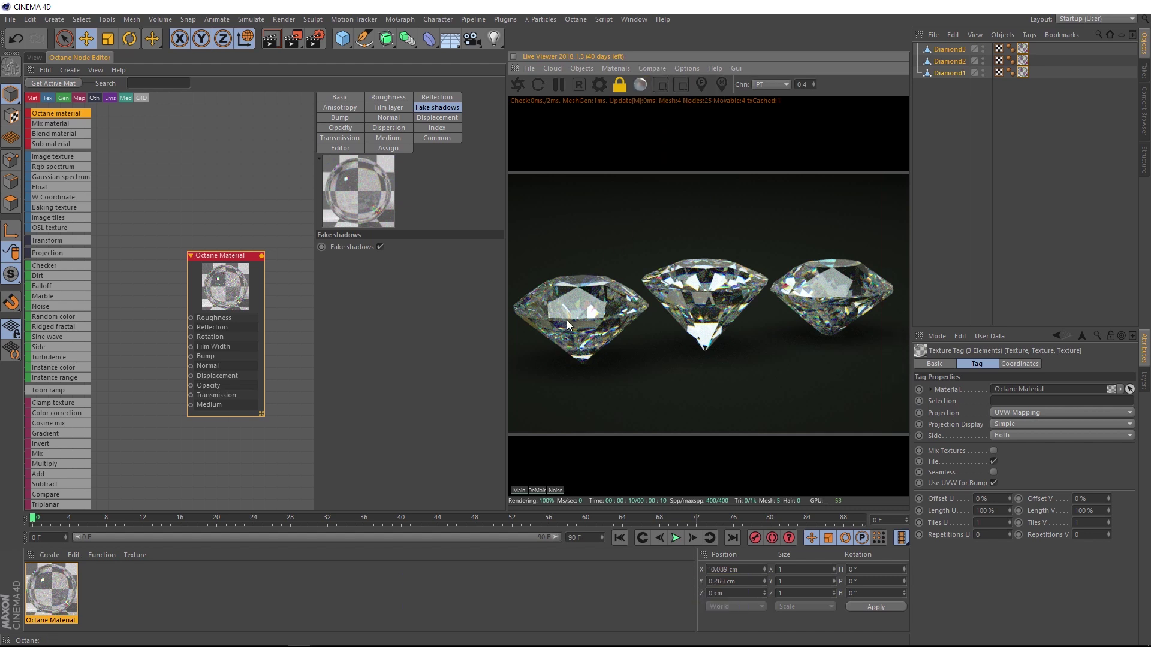
{"action": "left_click", "coordinate": [338, 139]}
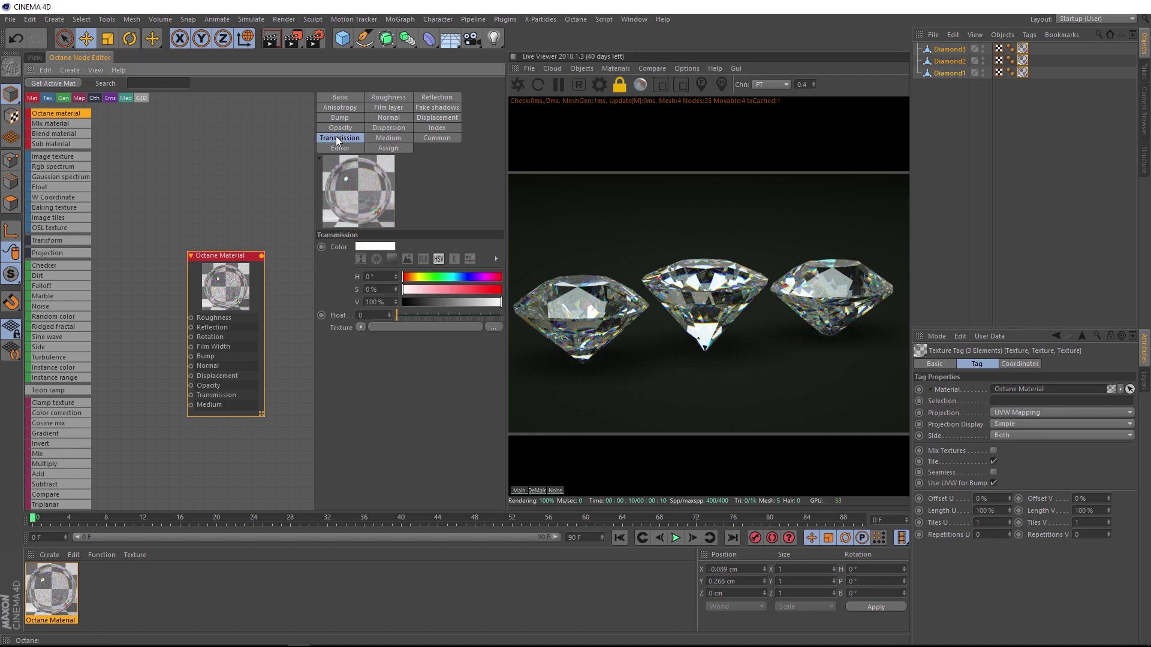
{"action": "left_click", "coordinate": [452, 278]}
{"action": "left_click", "coordinate": [439, 292]}
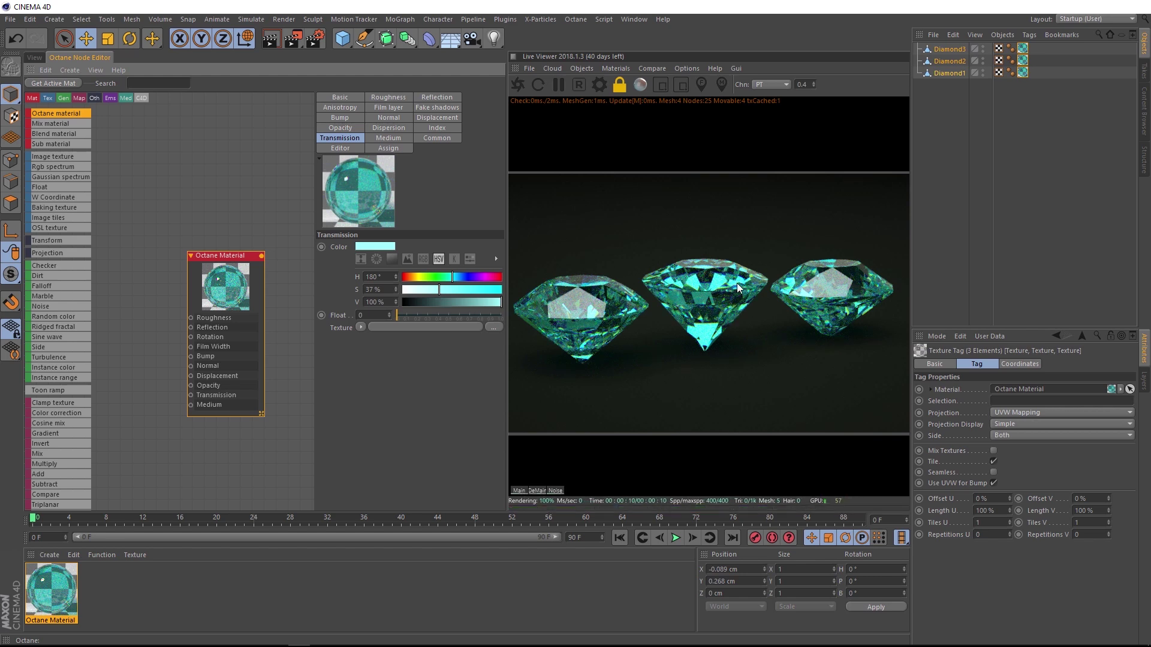
{"action": "left_click", "coordinate": [484, 277]}
{"action": "left_click", "coordinate": [426, 289]}
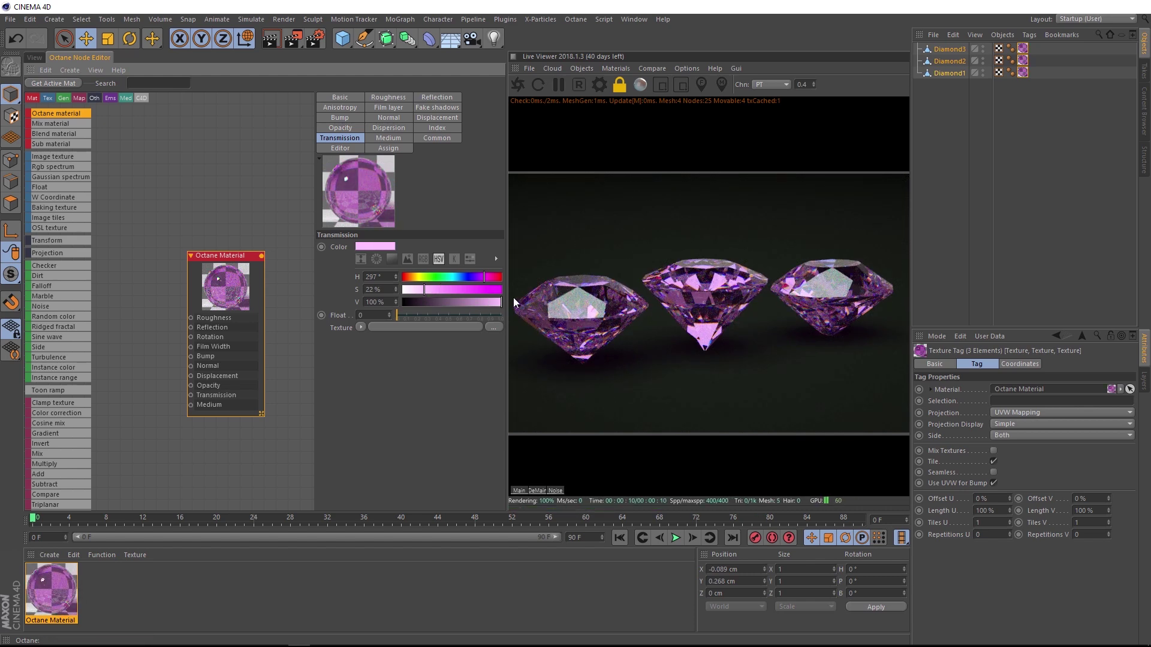
{"action": "left_click_drag", "start_coordinate": [411, 295], "coordinate": [396, 288]}
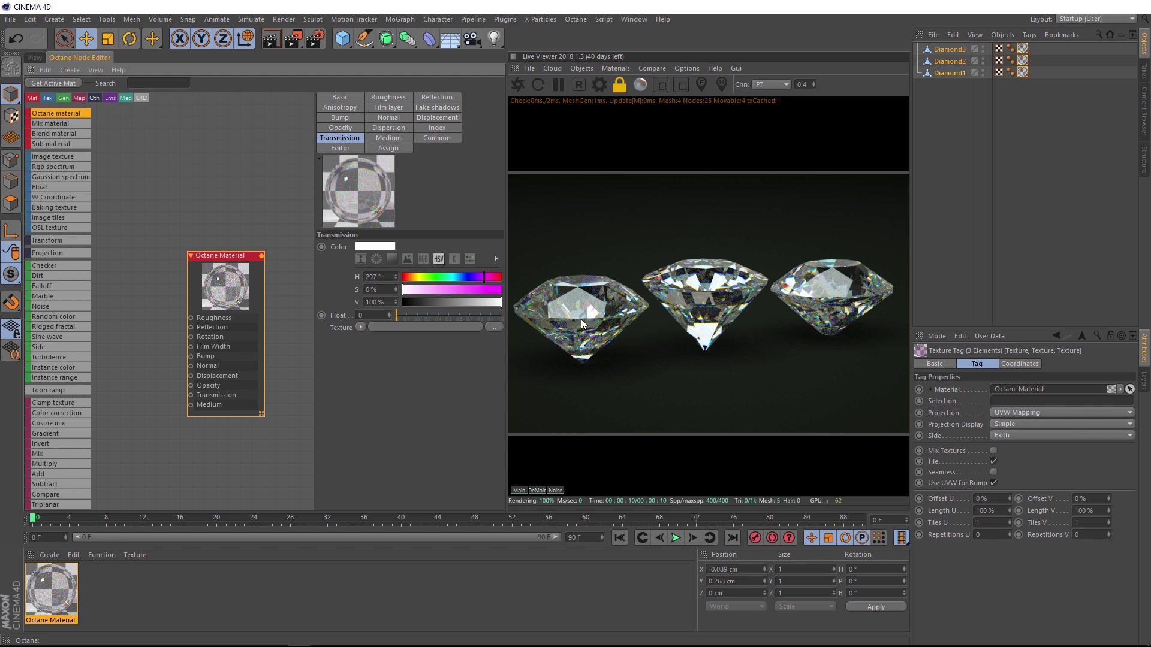
Lower Dispersion_coefficient_B from 0.044 to 0.01 with the slider
{"action": "left_click", "coordinate": [389, 128]}
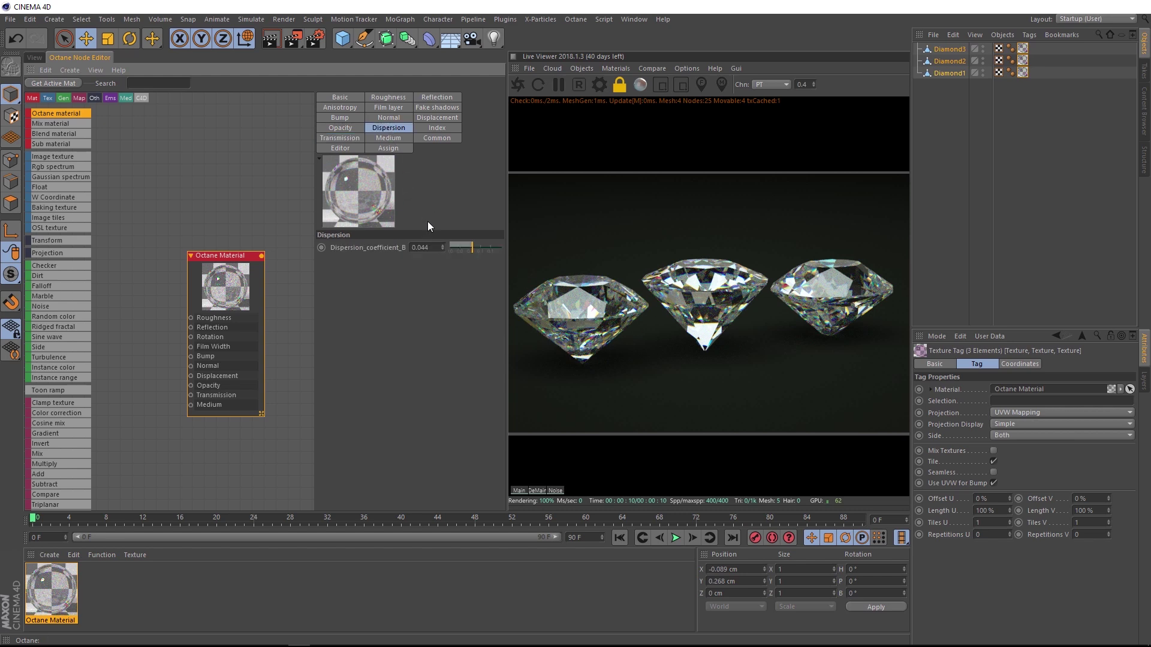
{"action": "left_click", "coordinate": [461, 249]}
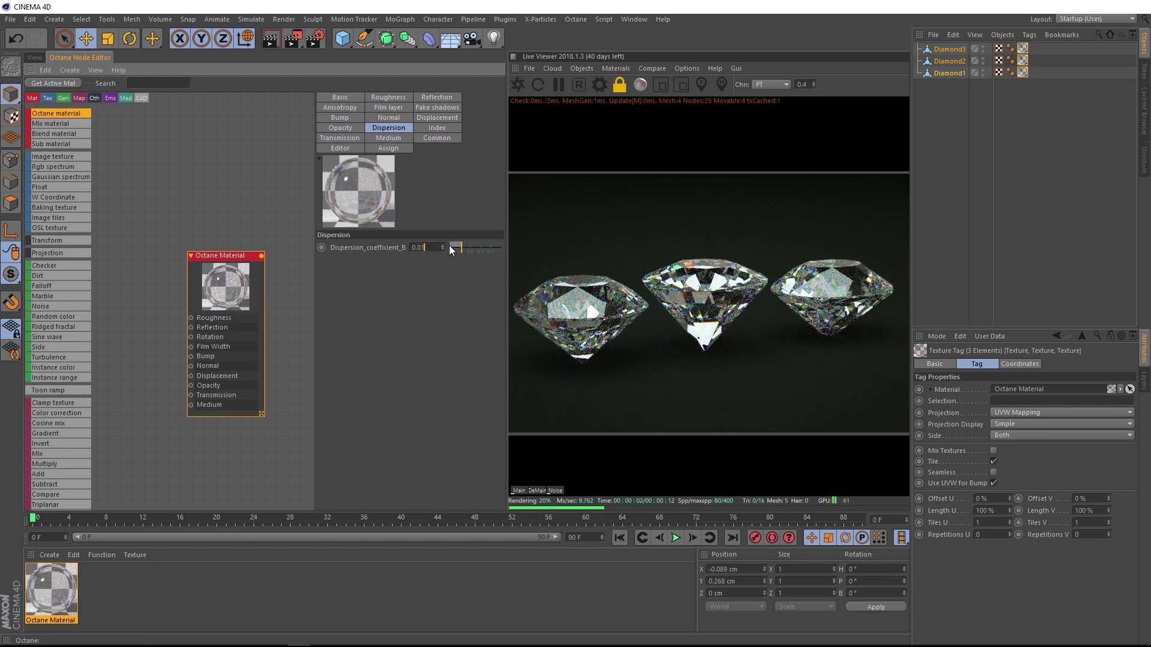
{"action": "left_click", "coordinate": [450, 247]}
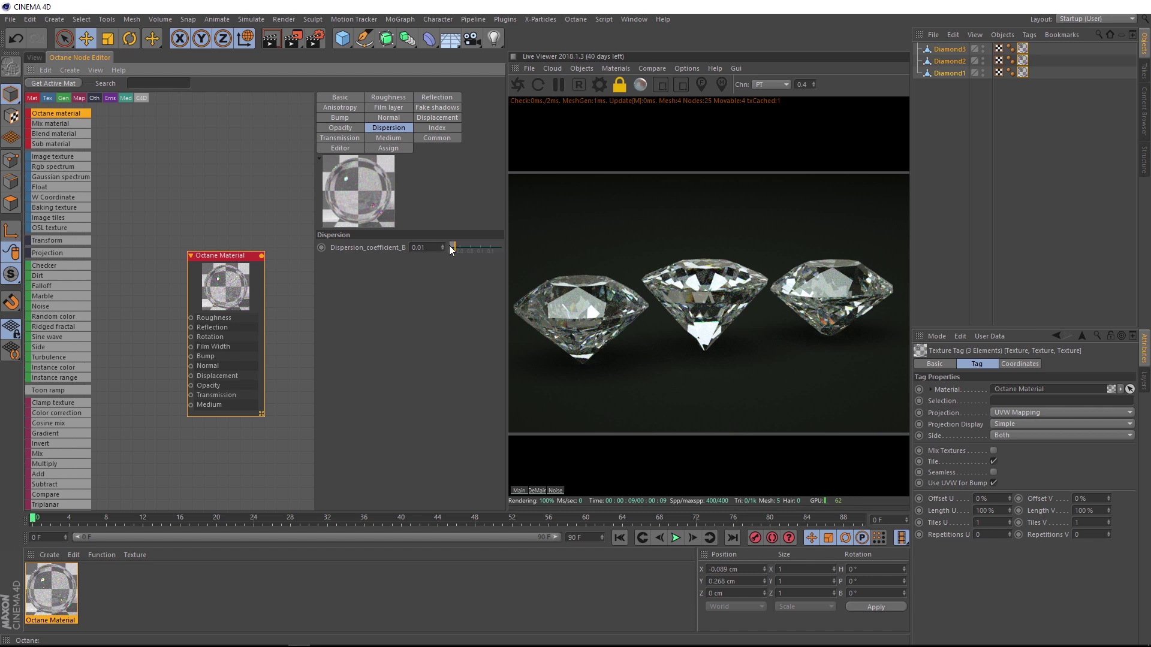